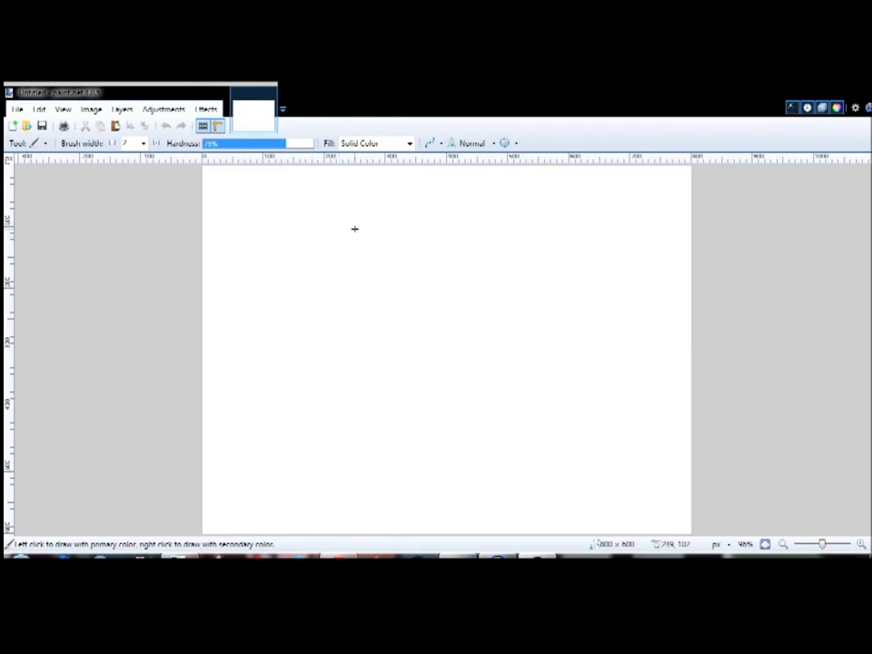
# Sketch the big duck's head and beak and the duckling's beak in yellow
pyautogui.moveTo(351, 228)
pyautogui.mouseDown()
pyautogui.moveTo(315, 254)
pyautogui.moveTo(433, 295)
pyautogui.moveTo(410, 332)
pyautogui.moveTo(408, 366)
pyautogui.moveTo(433, 395)
pyautogui.moveTo(293, 383)
pyautogui.moveTo(349, 361)
pyautogui.moveTo(364, 322)
pyautogui.moveTo(359, 248)
pyautogui.mouseUp()
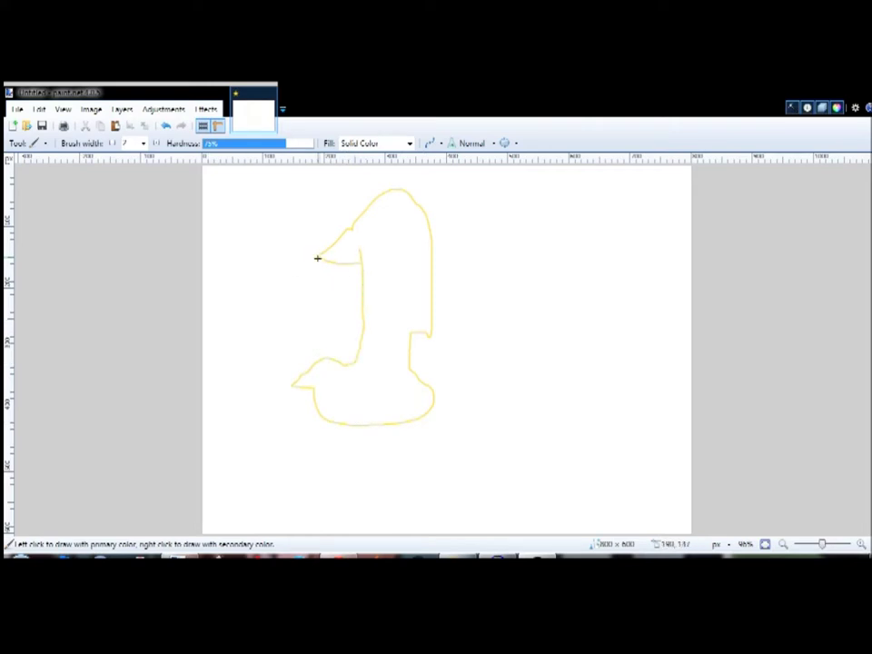
pyautogui.moveTo(318, 256); pyautogui.dragTo(345, 252)
pyautogui.moveTo(292, 385); pyautogui.dragTo(316, 377)
# Add a blue eye, a wavy blue ground line and a red wing
pyautogui.moveTo(382, 205); pyautogui.dragTo(383, 207)
pyautogui.moveTo(271, 418)
pyautogui.mouseDown()
pyautogui.moveTo(414, 429)
pyautogui.moveTo(561, 420)
pyautogui.mouseUp()
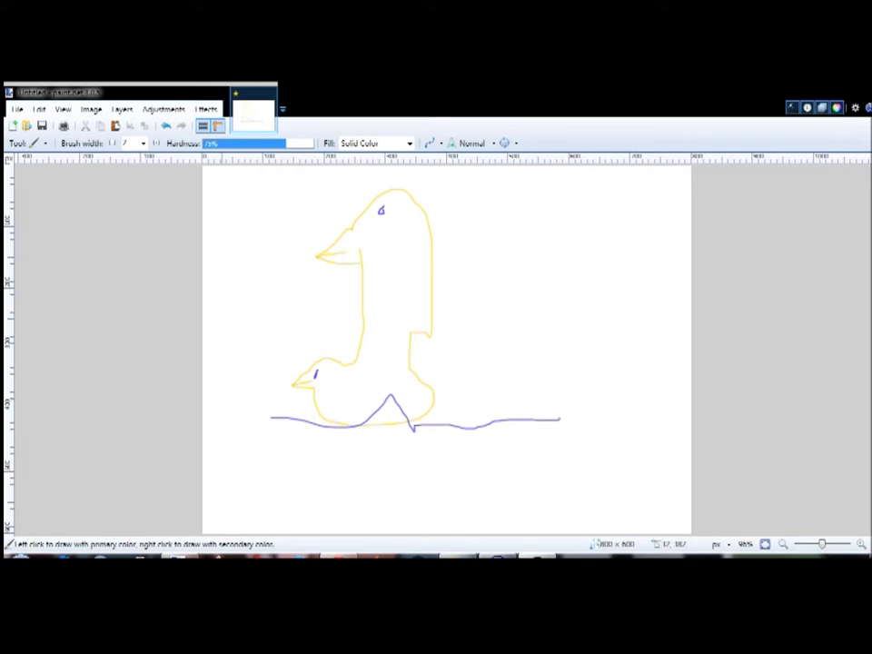
pyautogui.moveTo(415, 262)
pyautogui.mouseDown()
pyautogui.moveTo(508, 395)
pyautogui.moveTo(409, 221)
pyautogui.mouseUp()
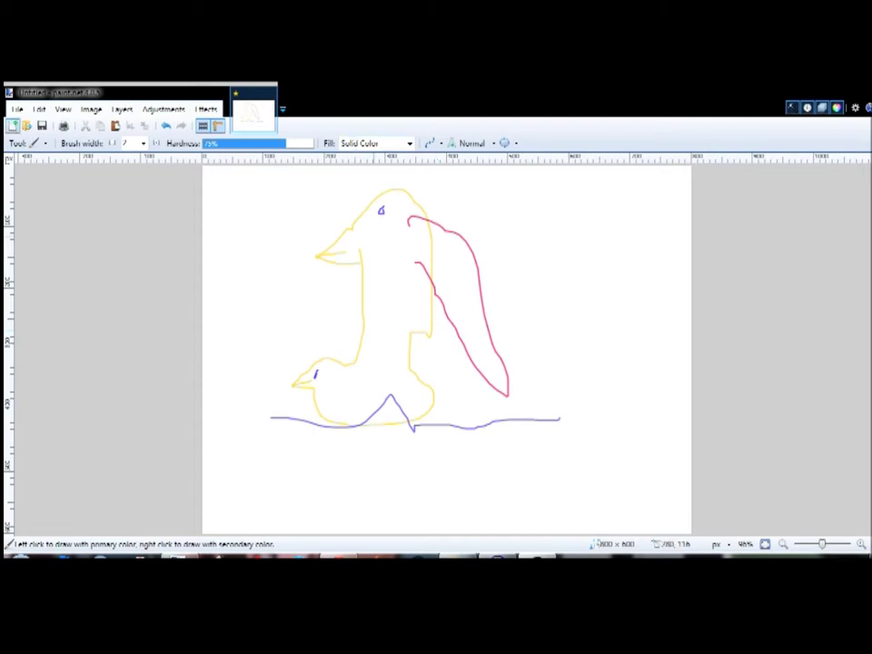
# In a new blank image, draw the black bird's beak and rounded head
pyautogui.hotkey('ctrl', 'n')
pyautogui.press('Return')
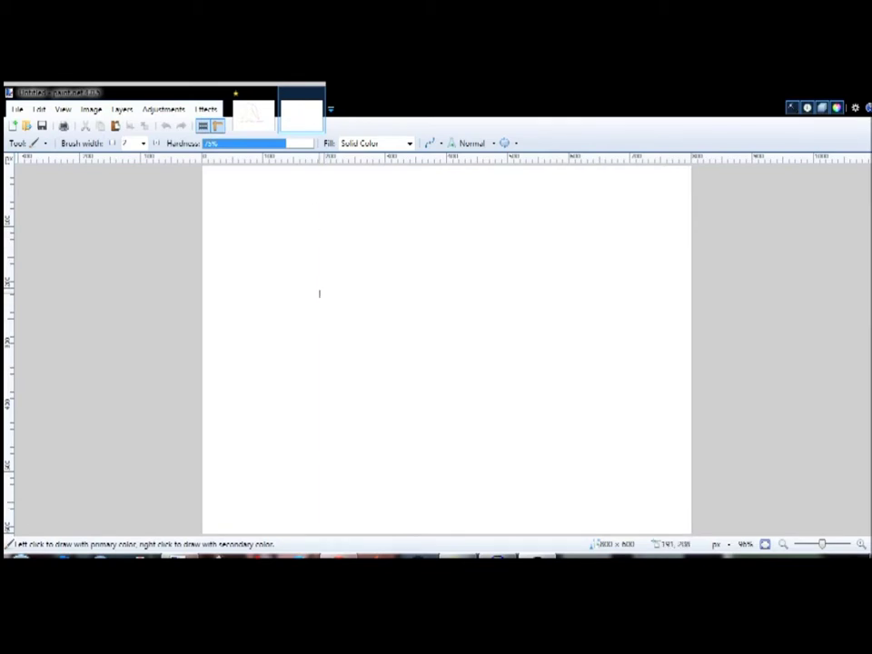
pyautogui.moveTo(315, 291); pyautogui.dragTo(407, 244)
pyautogui.moveTo(316, 291); pyautogui.dragTo(386, 309)
pyautogui.moveTo(405, 259)
pyautogui.mouseDown()
pyautogui.moveTo(514, 282)
pyautogui.moveTo(502, 362)
pyautogui.moveTo(489, 374)
pyautogui.mouseUp()
# Outline the bird's neck, chest and body in black
pyautogui.moveTo(391, 309); pyautogui.dragTo(390, 418)
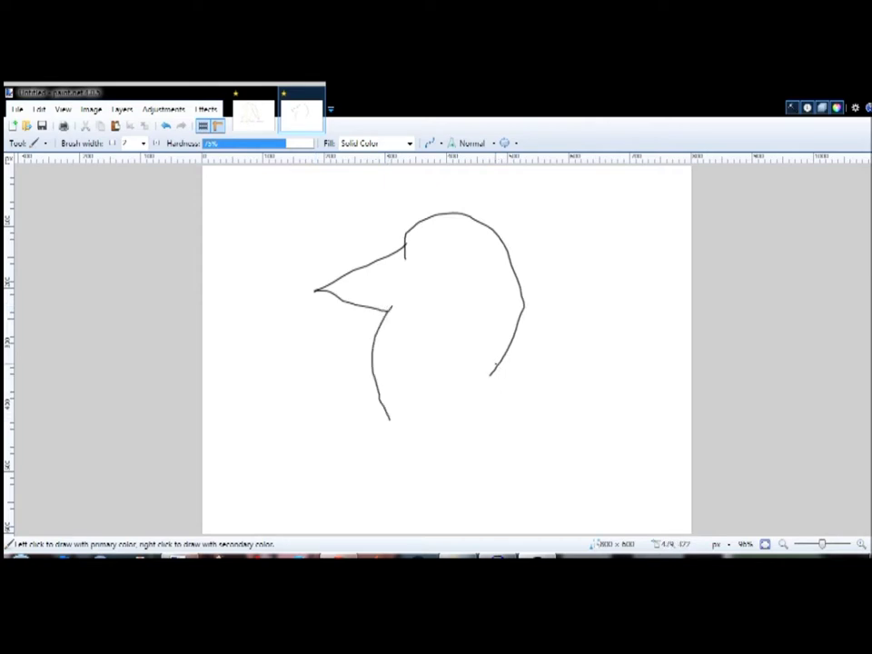
pyautogui.moveTo(492, 368); pyautogui.dragTo(529, 429)
pyautogui.moveTo(388, 411)
pyautogui.mouseDown()
pyautogui.moveTo(370, 491)
pyautogui.moveTo(466, 533)
pyautogui.moveTo(514, 533)
pyautogui.mouseUp()
pyautogui.moveTo(529, 429)
pyautogui.mouseDown()
pyautogui.moveTo(603, 432)
pyautogui.moveTo(649, 380)
pyautogui.moveTo(658, 424)
pyautogui.moveTo(684, 384)
pyautogui.moveTo(683, 499)
pyautogui.moveTo(627, 534)
pyautogui.mouseUp()
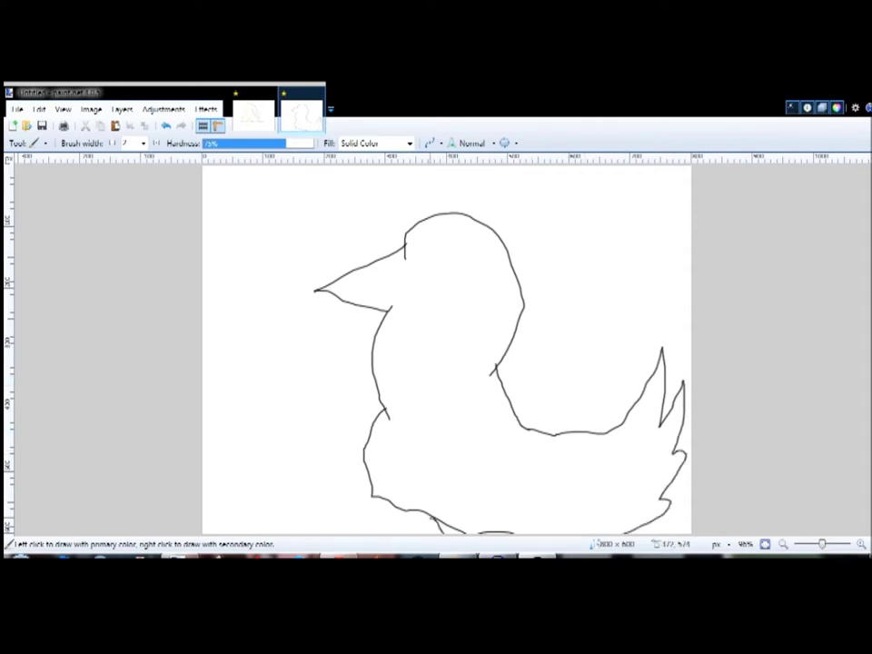
# Add a lobed wing, an oval eye and a mouth line inside the beak
pyautogui.moveTo(444, 444); pyautogui.dragTo(435, 460)
pyautogui.moveTo(423, 501); pyautogui.dragTo(442, 534)
pyautogui.moveTo(435, 459)
pyautogui.mouseDown()
pyautogui.moveTo(466, 505)
pyautogui.moveTo(516, 486)
pyautogui.moveTo(495, 452)
pyautogui.mouseUp()
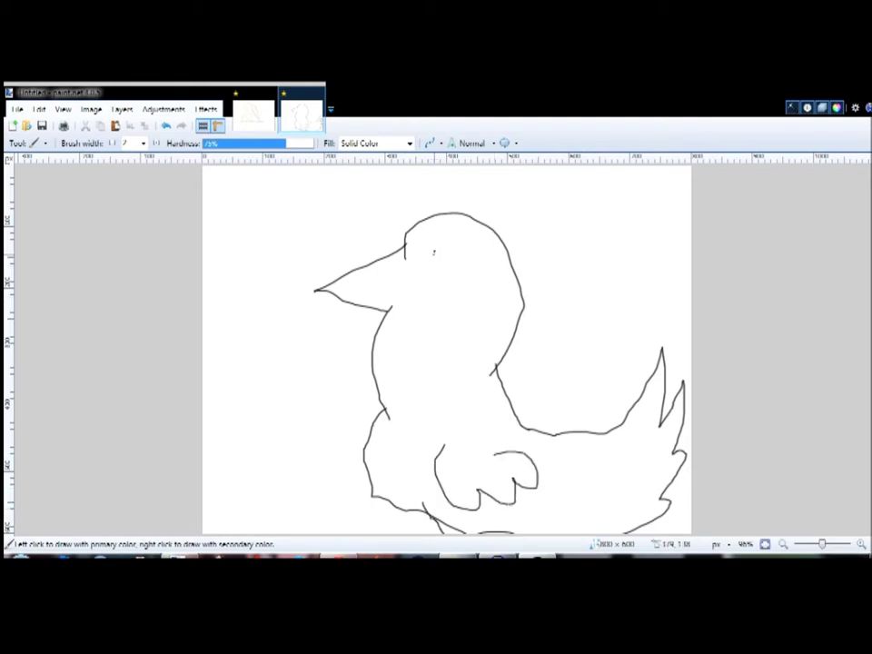
pyautogui.moveTo(436, 243)
pyautogui.mouseDown()
pyautogui.moveTo(458, 265)
pyautogui.moveTo(435, 246)
pyautogui.moveTo(439, 268)
pyautogui.mouseUp()
pyautogui.moveTo(318, 290); pyautogui.dragTo(394, 284)
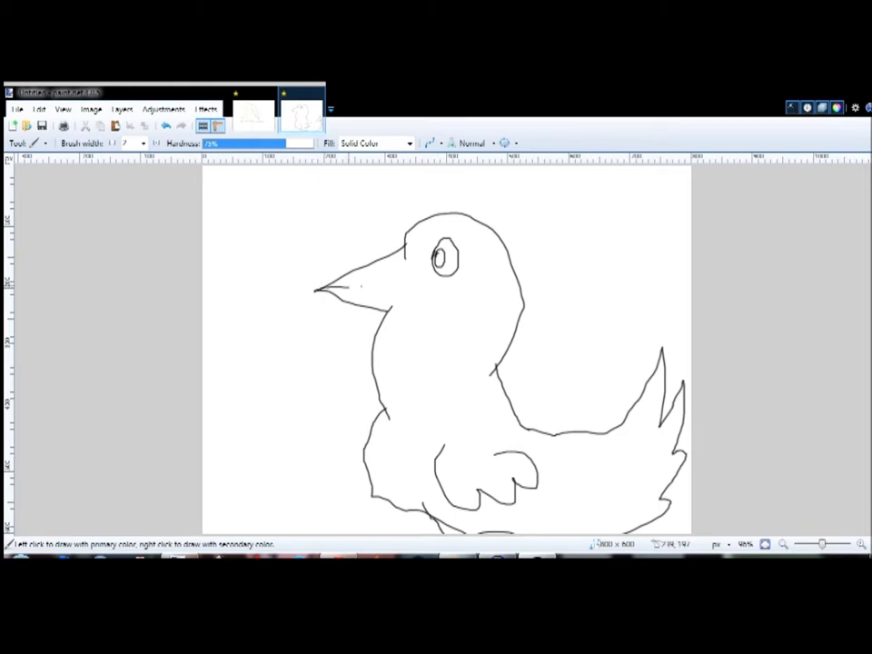
pyautogui.moveTo(405, 243); pyautogui.dragTo(373, 316)
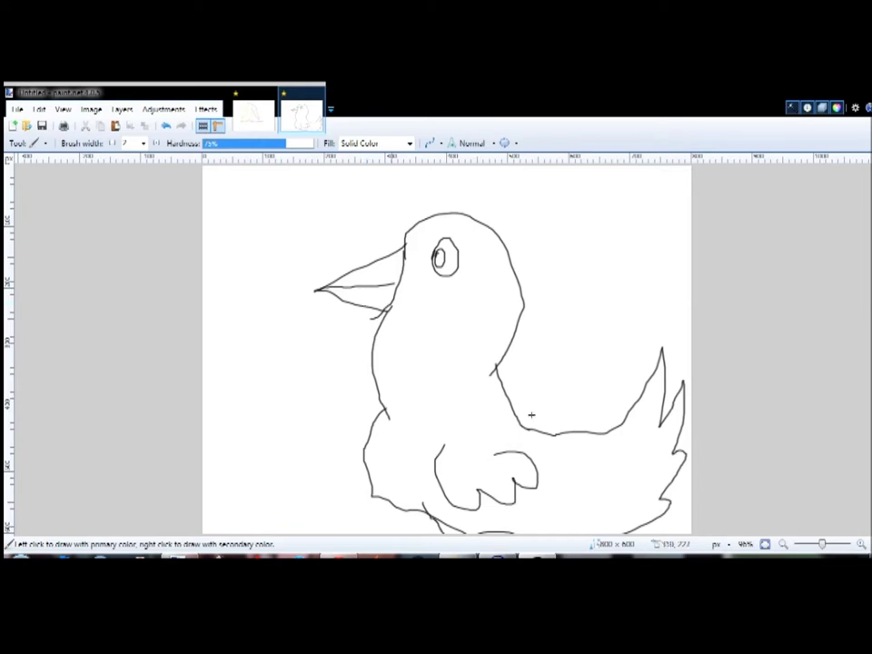
# Toggle between the coloured duck and black bird image tabs to compare them
pyautogui.click(259, 112)
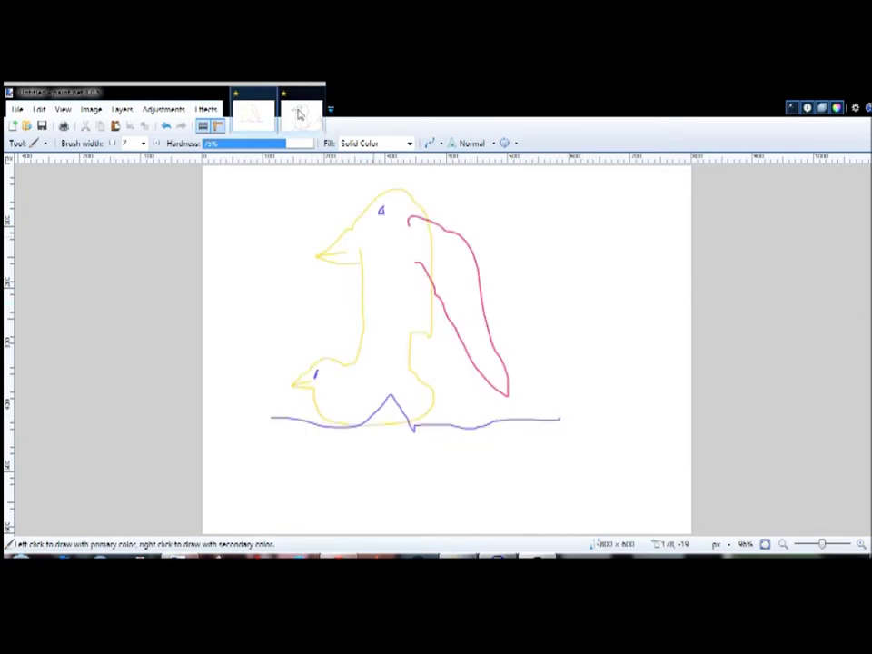
pyautogui.click(302, 112)
pyautogui.click(259, 113)
pyautogui.click(303, 113)
pyautogui.click(251, 121)
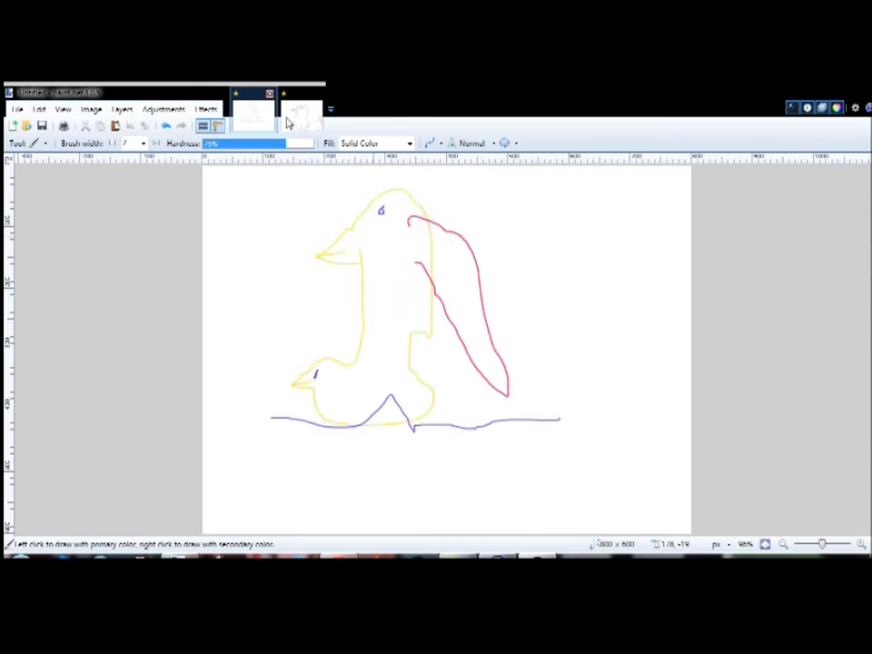
pyautogui.click(289, 123)
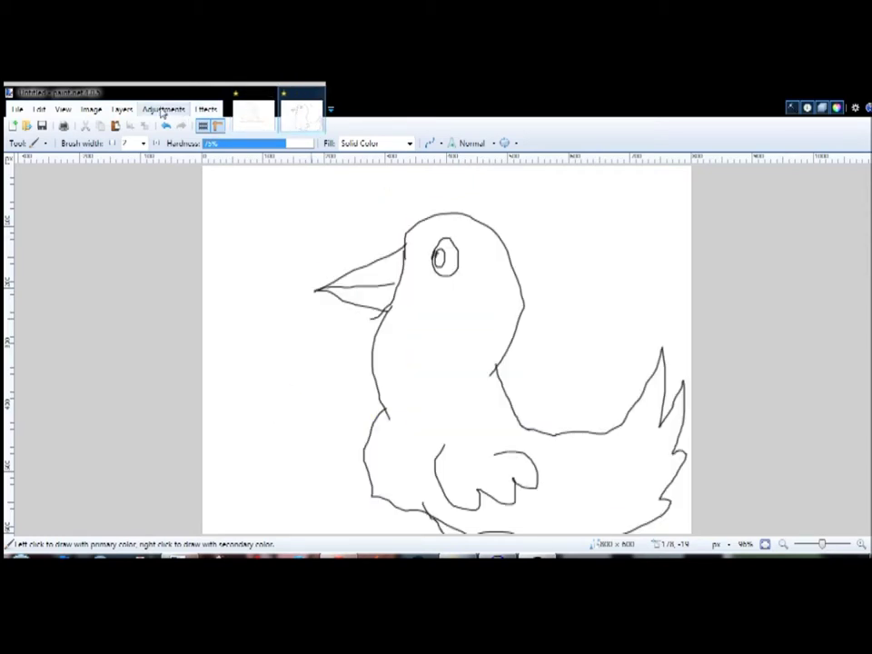
pyautogui.click(260, 119)
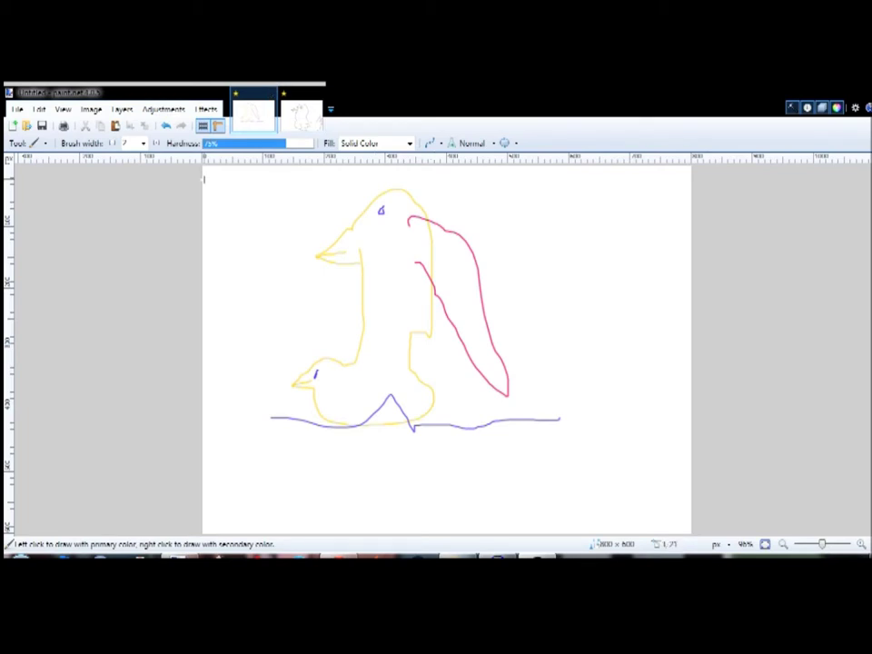
pyautogui.click(296, 114)
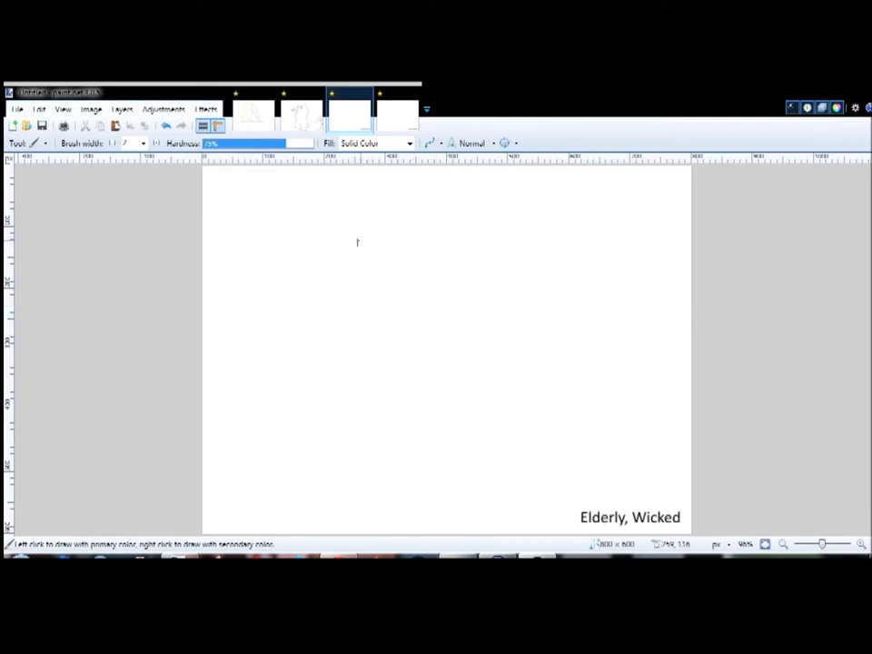
# Outline the yellow duck's beak, head and body, with an eye dot and wing line
pyautogui.moveTo(337, 266)
pyautogui.mouseDown()
pyautogui.moveTo(293, 287)
pyautogui.moveTo(347, 311)
pyautogui.mouseUp()
pyautogui.moveTo(337, 267); pyautogui.dragTo(363, 234)
pyautogui.moveTo(413, 248)
pyautogui.mouseDown()
pyautogui.moveTo(425, 278)
pyautogui.moveTo(413, 305)
pyautogui.moveTo(444, 316)
pyautogui.mouseUp()
pyautogui.moveTo(508, 336); pyautogui.dragTo(526, 373)
pyautogui.moveTo(426, 391)
pyautogui.mouseDown()
pyautogui.moveTo(336, 365)
pyautogui.moveTo(349, 313)
pyautogui.moveTo(313, 301)
pyautogui.mouseUp()
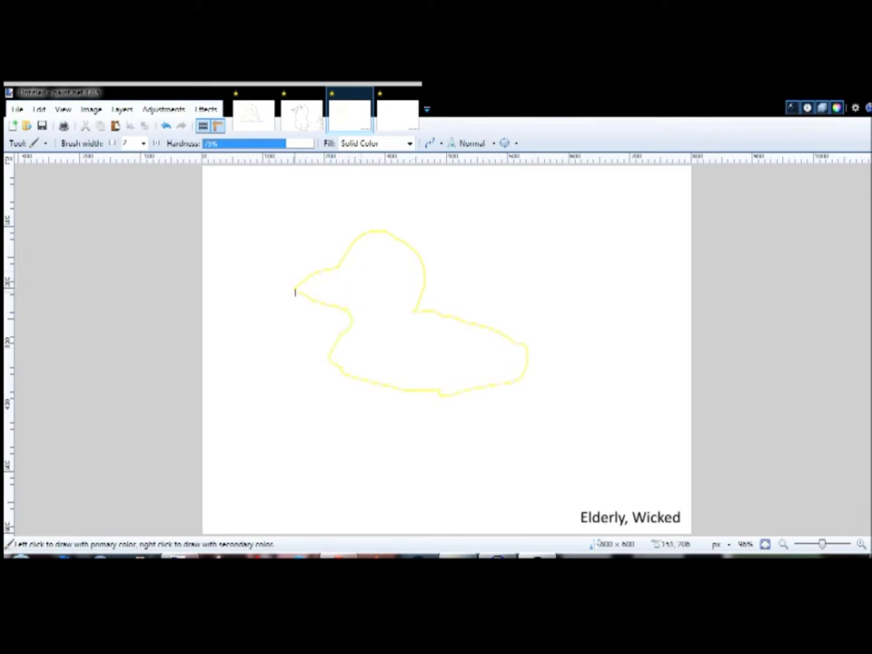
pyautogui.moveTo(295, 291); pyautogui.dragTo(318, 291)
pyautogui.click(359, 254)
pyautogui.moveTo(398, 351)
pyautogui.mouseDown()
pyautogui.moveTo(457, 442)
pyautogui.moveTo(448, 307)
pyautogui.mouseUp()
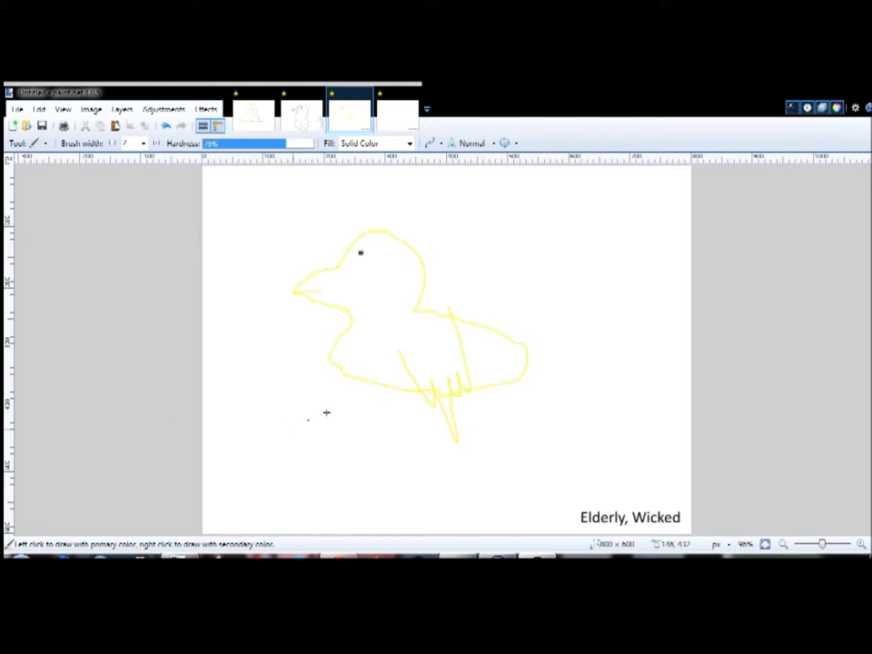
# Draw a black walking cane with a curved handle below the duck
pyautogui.moveTo(431, 421); pyautogui.dragTo(444, 459)
pyautogui.moveTo(431, 421)
pyautogui.mouseDown()
pyautogui.moveTo(438, 417)
pyautogui.moveTo(441, 454)
pyautogui.mouseUp()
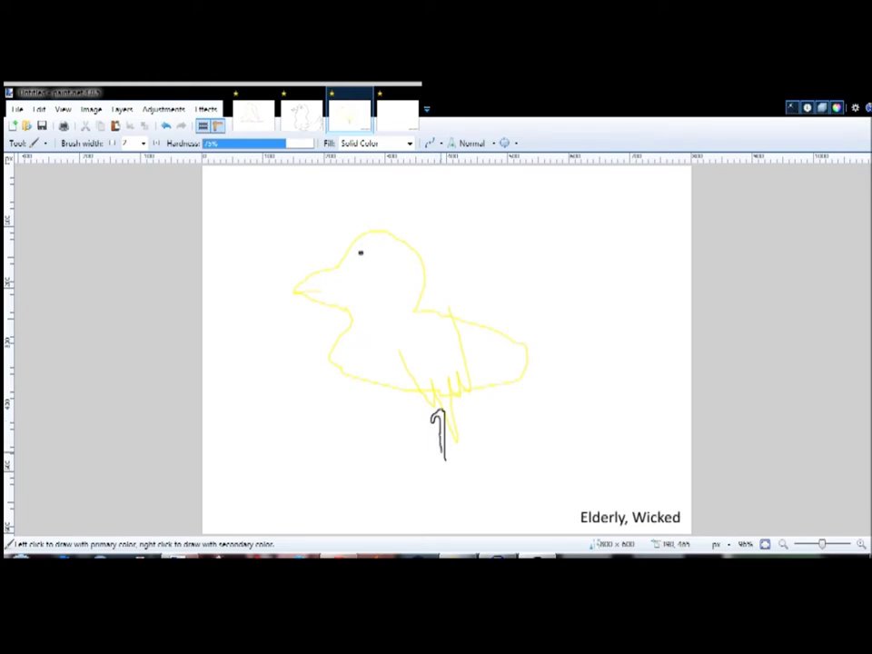
pyautogui.moveTo(445, 459); pyautogui.dragTo(443, 465)
# Draw a grey beard under the duck's beak
pyautogui.moveTo(307, 293); pyautogui.dragTo(312, 338)
pyautogui.moveTo(350, 305); pyautogui.dragTo(297, 406)
pyautogui.moveTo(314, 300)
pyautogui.mouseDown()
pyautogui.moveTo(345, 308)
pyautogui.moveTo(336, 345)
pyautogui.mouseUp()
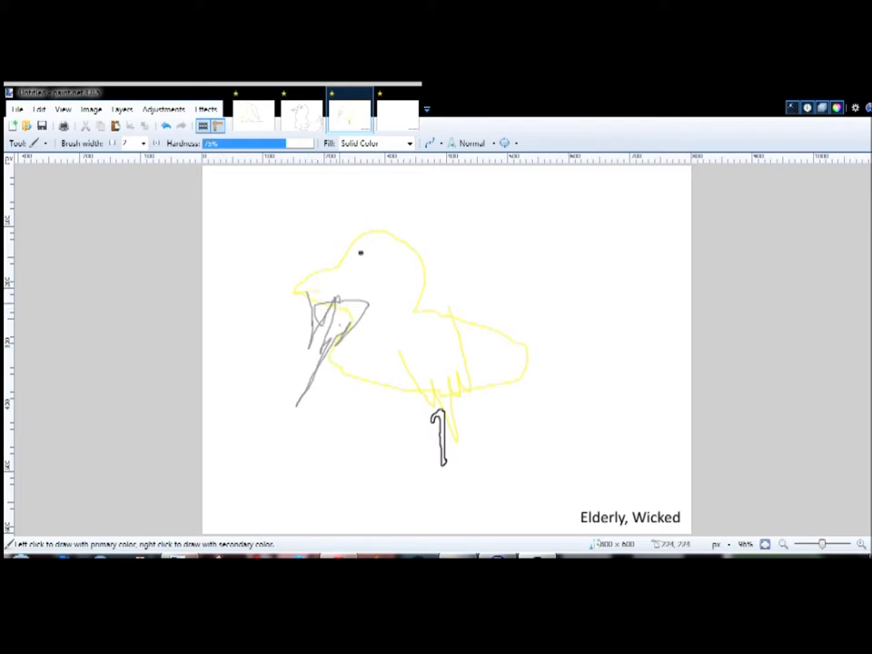
pyautogui.moveTo(345, 300)
pyautogui.mouseDown()
pyautogui.moveTo(368, 309)
pyautogui.moveTo(300, 399)
pyautogui.moveTo(302, 381)
pyautogui.mouseUp()
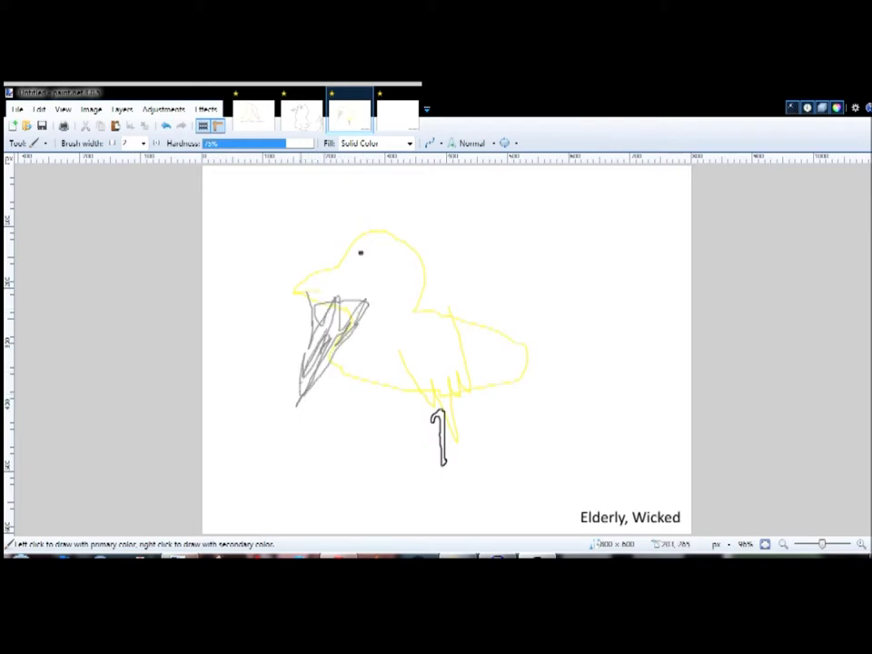
pyautogui.moveTo(322, 313)
pyautogui.mouseDown()
pyautogui.moveTo(286, 377)
pyautogui.moveTo(295, 384)
pyautogui.mouseUp()
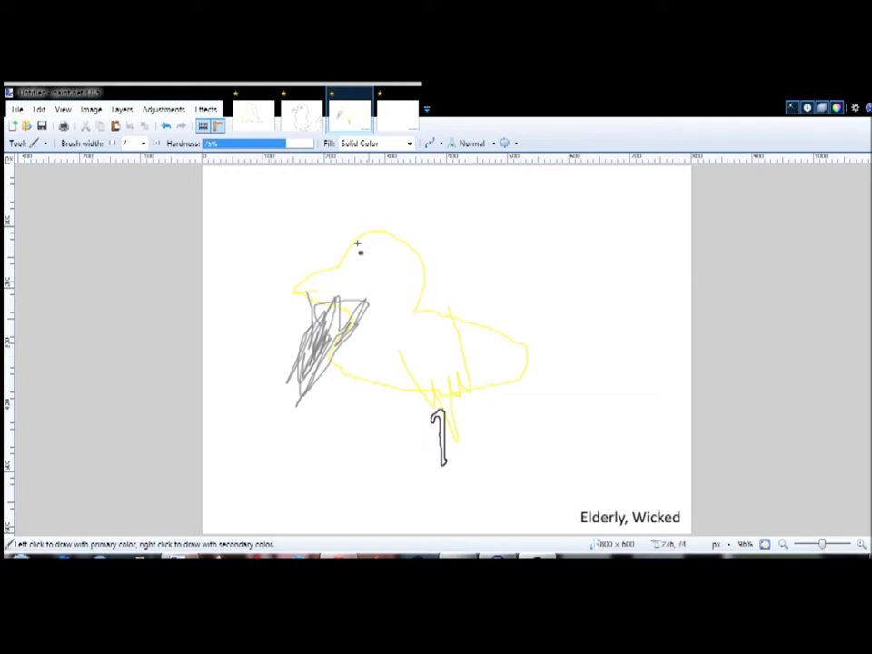
# Add a black pointed witch hat and green scribbles over the face
pyautogui.moveTo(330, 246); pyautogui.dragTo(426, 242)
pyautogui.moveTo(356, 244)
pyautogui.mouseDown()
pyautogui.moveTo(387, 188)
pyautogui.moveTo(418, 259)
pyautogui.mouseUp()
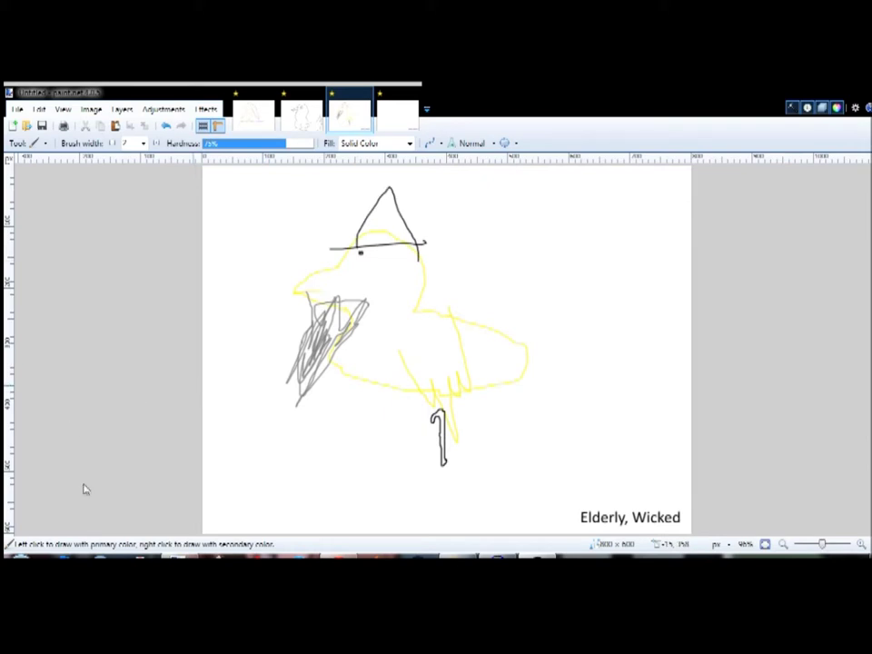
pyautogui.moveTo(345, 264); pyautogui.dragTo(406, 273)
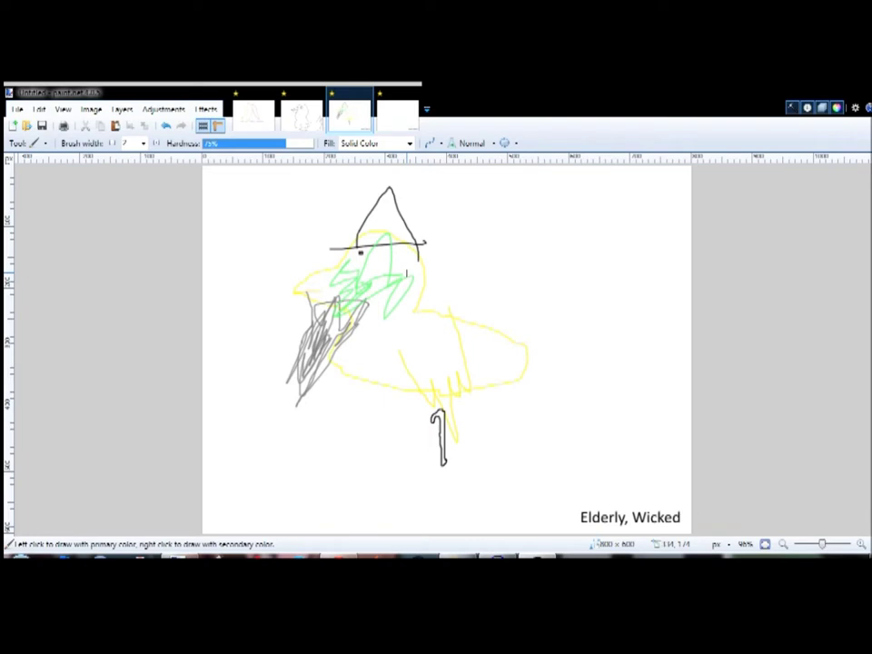
# Switch to the blank 'Painful, Religious' image
pyautogui.moveTo(348, 112)
pyautogui.click(392, 113)
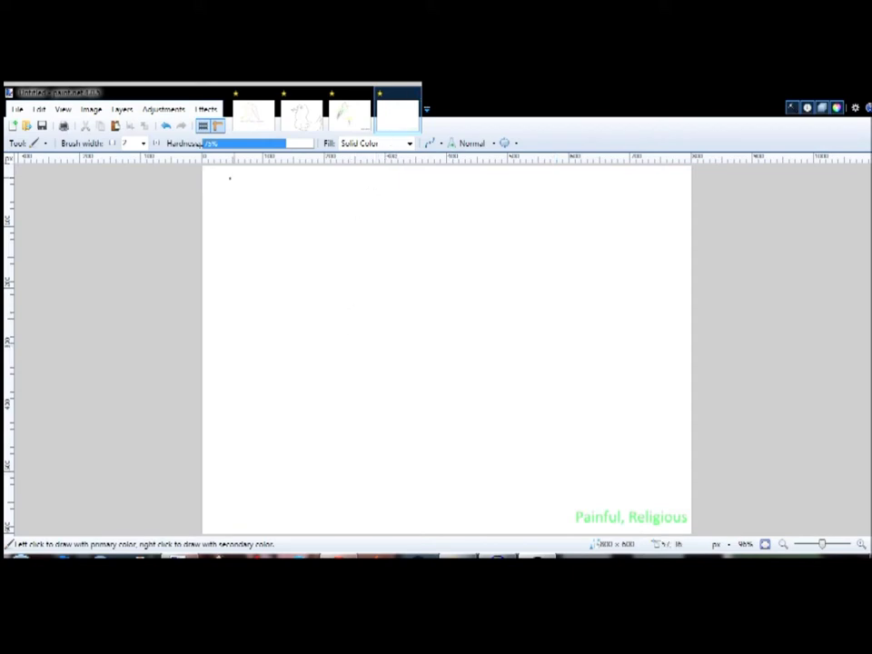
pyautogui.scroll(2, 141, 145)
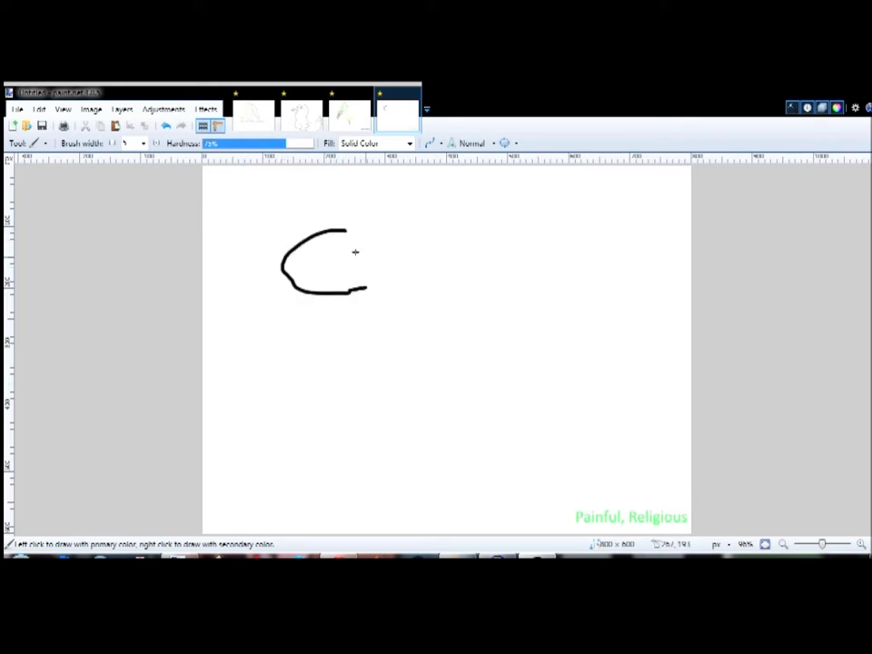
# Draw the black duck's head and neck, with a mouth line and an eye
pyautogui.moveTo(342, 238)
pyautogui.mouseDown()
pyautogui.moveTo(412, 239)
pyautogui.moveTo(415, 251)
pyautogui.mouseUp()
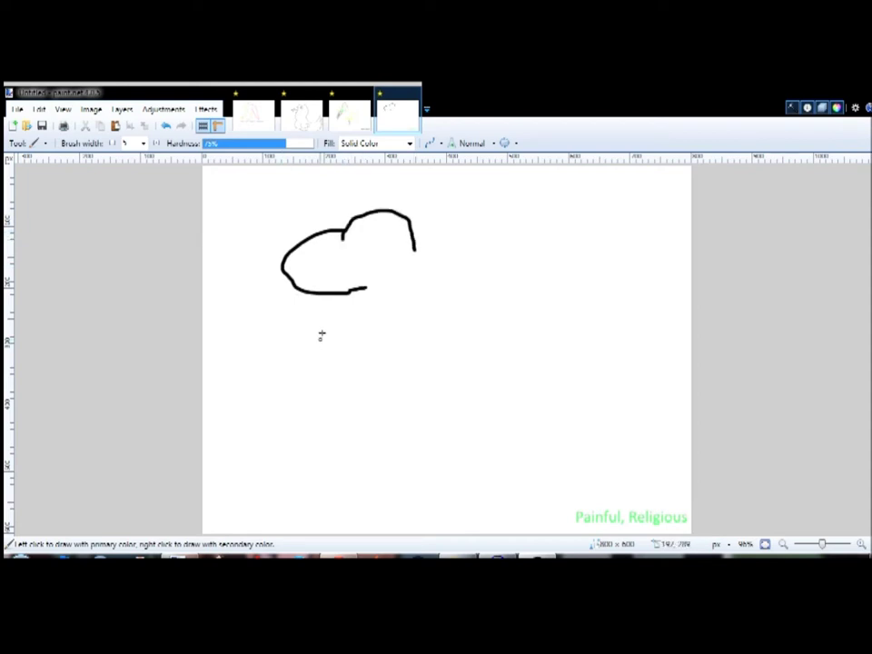
pyautogui.moveTo(360, 288)
pyautogui.mouseDown()
pyautogui.moveTo(360, 371)
pyautogui.moveTo(422, 415)
pyautogui.moveTo(550, 374)
pyautogui.moveTo(564, 360)
pyautogui.moveTo(561, 318)
pyautogui.moveTo(540, 303)
pyautogui.moveTo(511, 320)
pyautogui.moveTo(478, 306)
pyautogui.moveTo(444, 286)
pyautogui.moveTo(414, 242)
pyautogui.mouseUp()
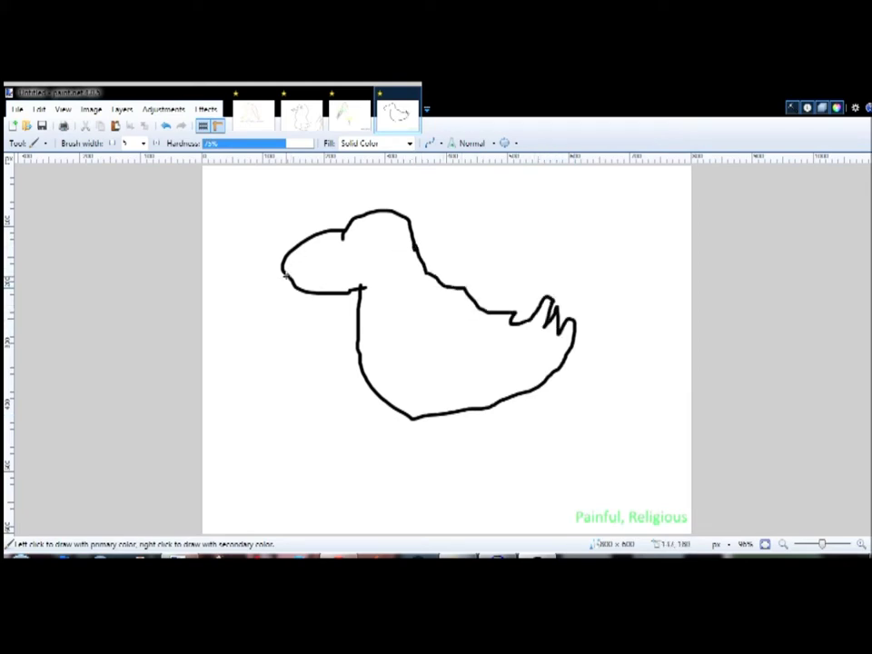
pyautogui.moveTo(287, 275); pyautogui.dragTo(320, 267)
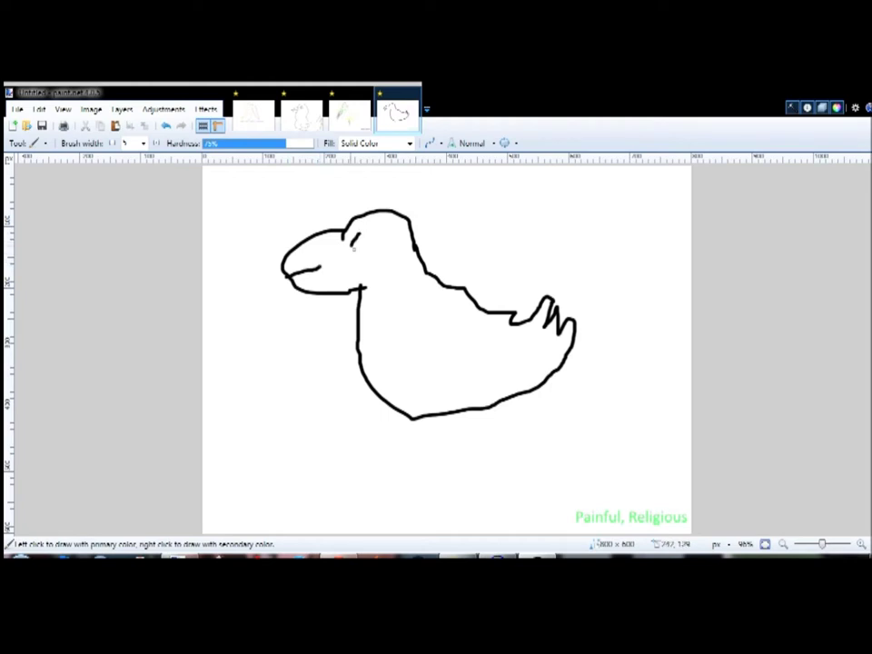
pyautogui.moveTo(352, 236); pyautogui.dragTo(352, 238)
# Add two thickened legs with feet below the body
pyautogui.moveTo(407, 398)
pyautogui.mouseDown()
pyautogui.moveTo(405, 455)
pyautogui.moveTo(388, 464)
pyautogui.mouseUp()
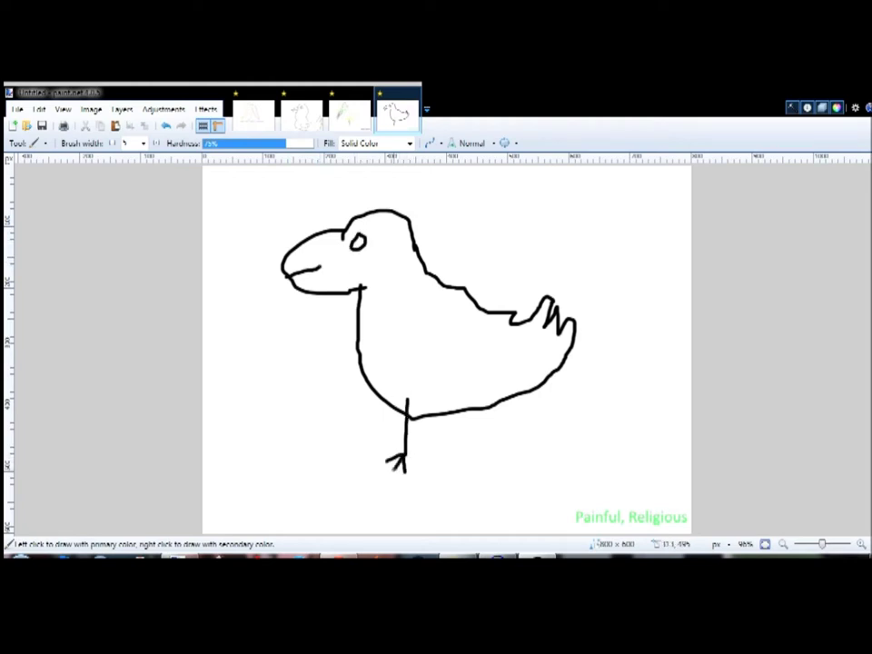
pyautogui.moveTo(440, 413)
pyautogui.mouseDown()
pyautogui.moveTo(452, 468)
pyautogui.moveTo(443, 471)
pyautogui.moveTo(452, 469)
pyautogui.mouseUp()
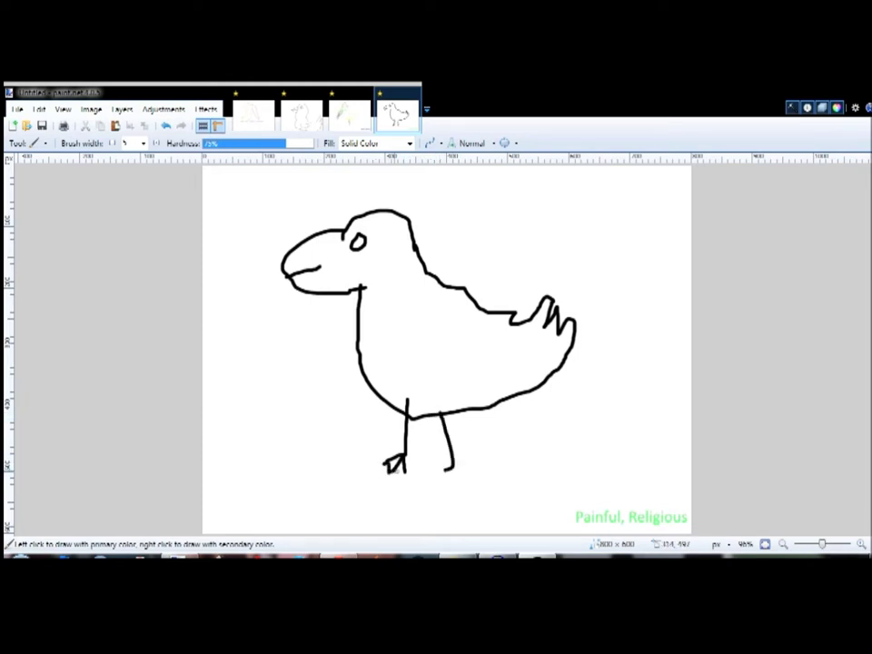
pyautogui.moveTo(447, 472); pyautogui.dragTo(469, 482)
pyautogui.moveTo(451, 415); pyautogui.dragTo(469, 481)
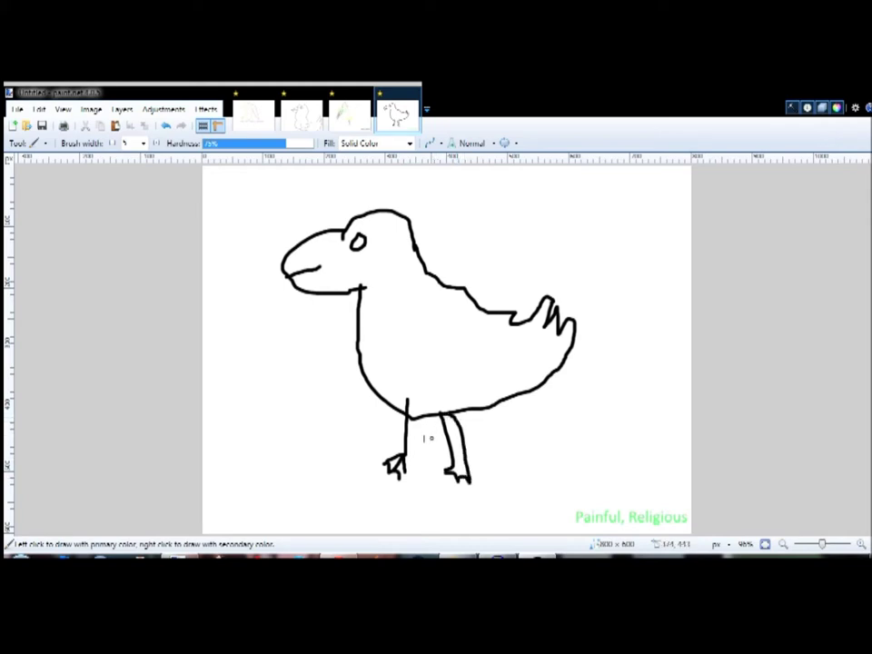
pyautogui.moveTo(419, 410); pyautogui.dragTo(402, 462)
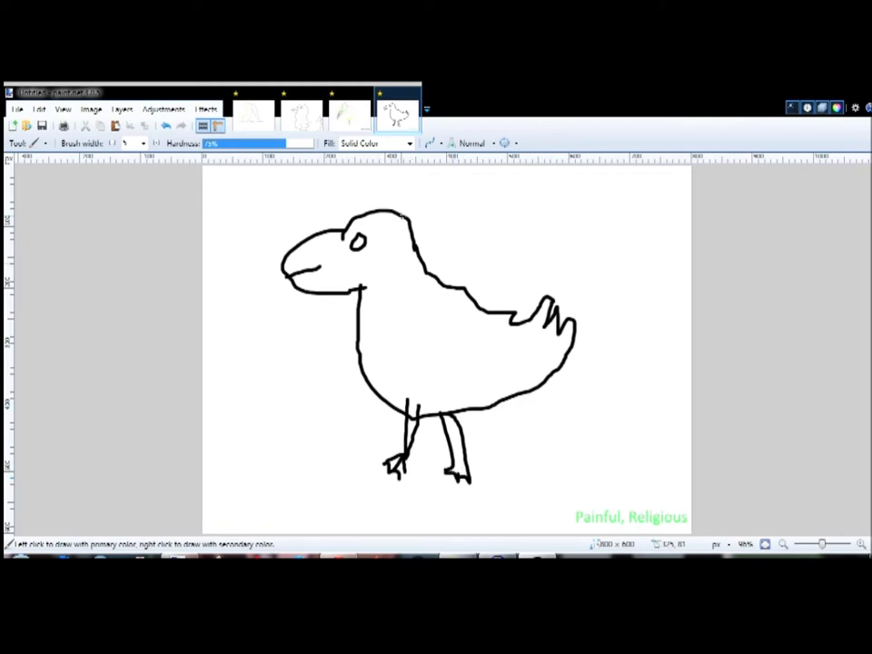
# Add spikes along the duck's neck, back, belly and tail
pyautogui.moveTo(395, 296)
pyautogui.mouseDown()
pyautogui.moveTo(445, 250)
pyautogui.moveTo(451, 305)
pyautogui.moveTo(495, 309)
pyautogui.mouseUp()
pyautogui.moveTo(400, 350)
pyautogui.mouseDown()
pyautogui.moveTo(440, 368)
pyautogui.moveTo(493, 359)
pyautogui.mouseUp()
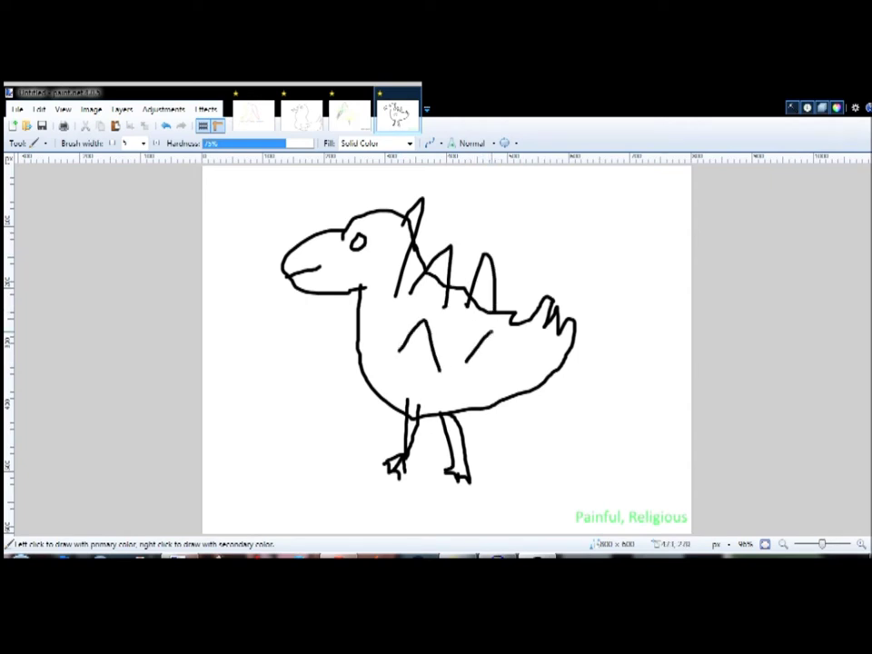
pyautogui.moveTo(468, 397); pyautogui.dragTo(506, 420)
pyautogui.moveTo(536, 373); pyautogui.dragTo(551, 388)
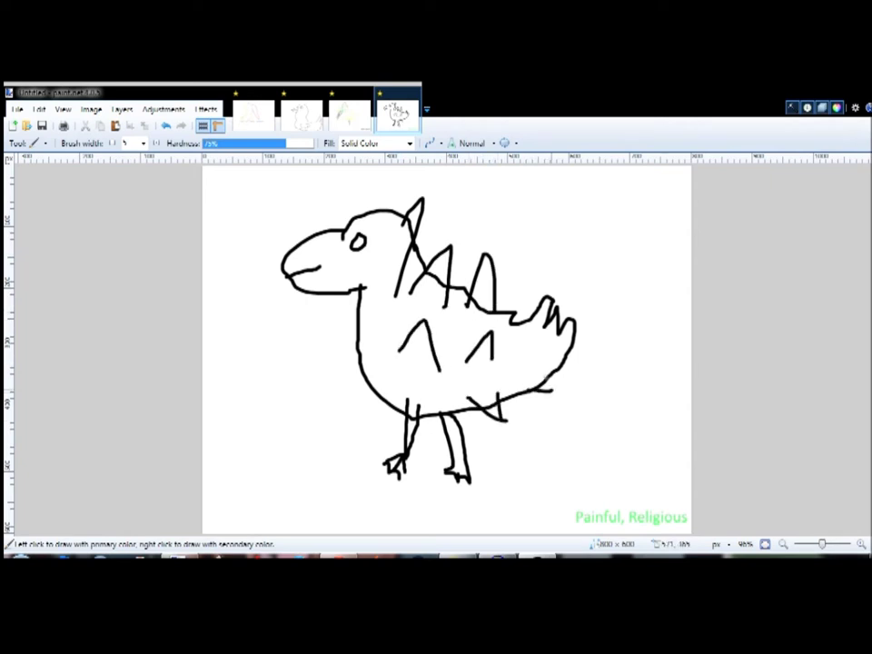
# Write 'Jesus' beside the bird and circle the lettering
pyautogui.moveTo(207, 407)
pyautogui.mouseDown()
pyautogui.moveTo(294, 349)
pyautogui.moveTo(258, 418)
pyautogui.mouseUp()
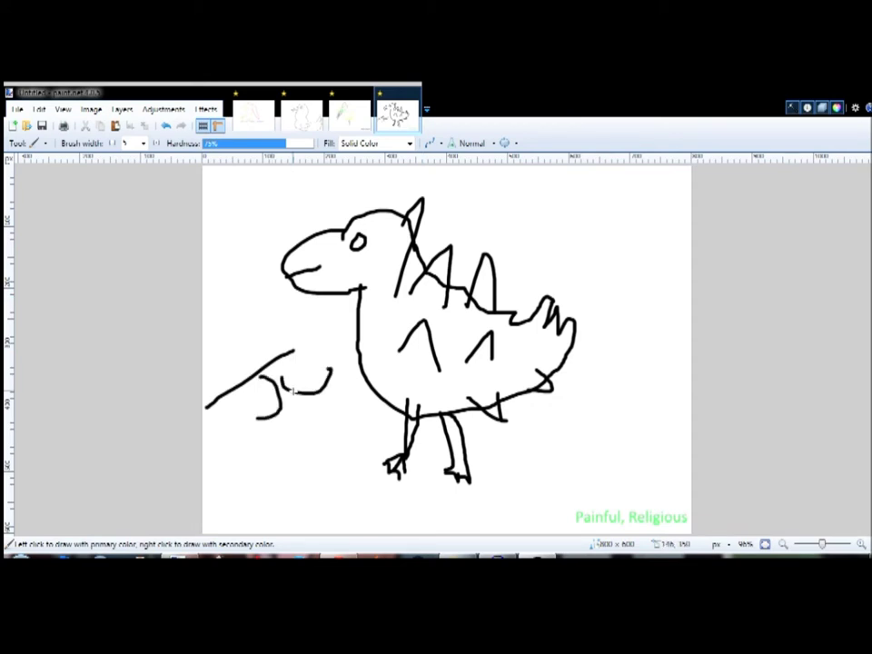
pyautogui.moveTo(300, 387)
pyautogui.mouseDown()
pyautogui.moveTo(320, 350)
pyautogui.moveTo(332, 381)
pyautogui.mouseUp()
pyautogui.moveTo(359, 325); pyautogui.dragTo(345, 359)
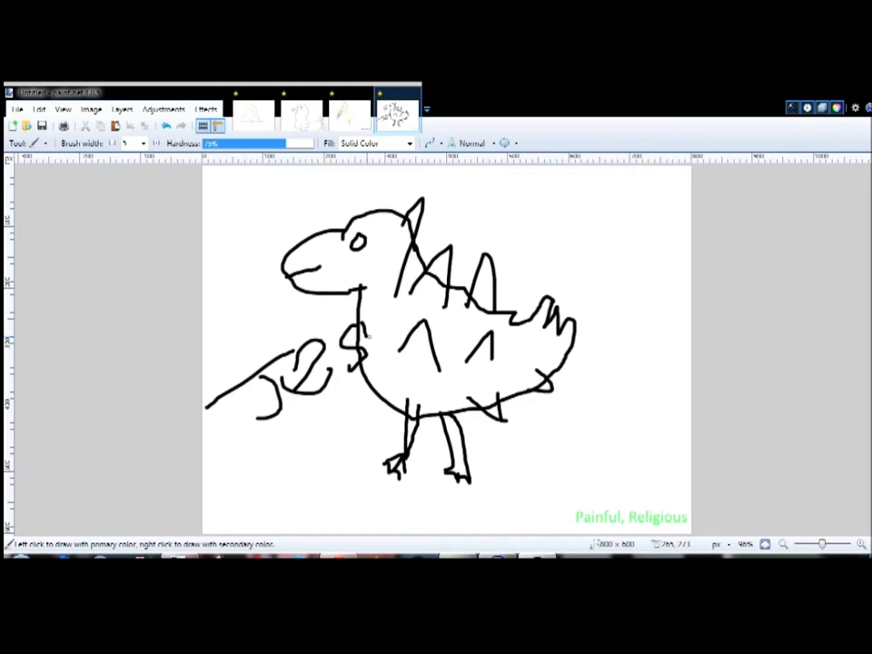
pyautogui.moveTo(304, 298)
pyautogui.mouseDown()
pyautogui.moveTo(390, 465)
pyautogui.moveTo(449, 250)
pyautogui.moveTo(400, 300)
pyautogui.moveTo(348, 282)
pyautogui.moveTo(338, 265)
pyautogui.mouseUp()
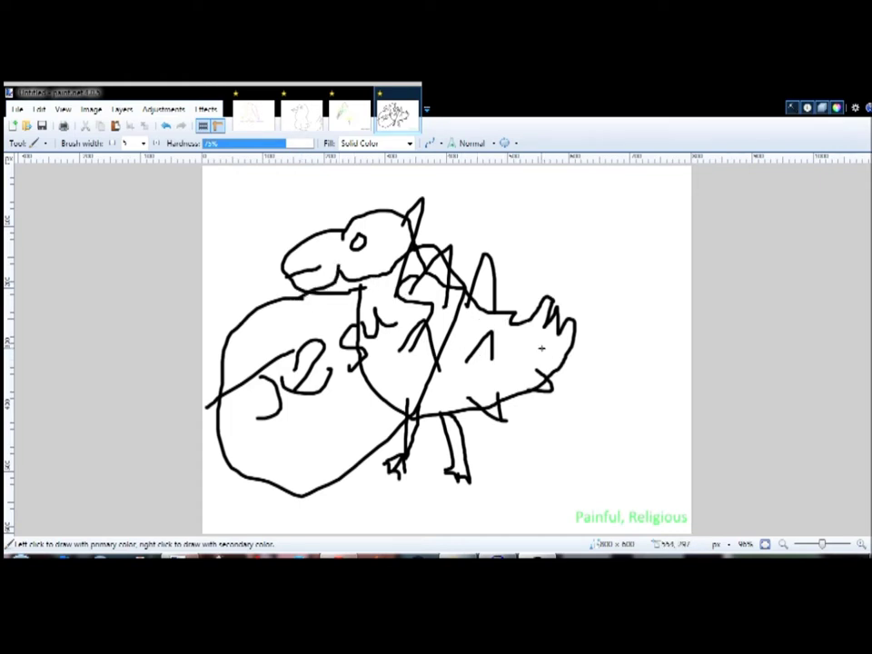
# Paint two crosses and a letter A on the right side
pyautogui.moveTo(579, 189); pyautogui.dragTo(586, 307)
pyautogui.moveTo(555, 208); pyautogui.dragTo(604, 202)
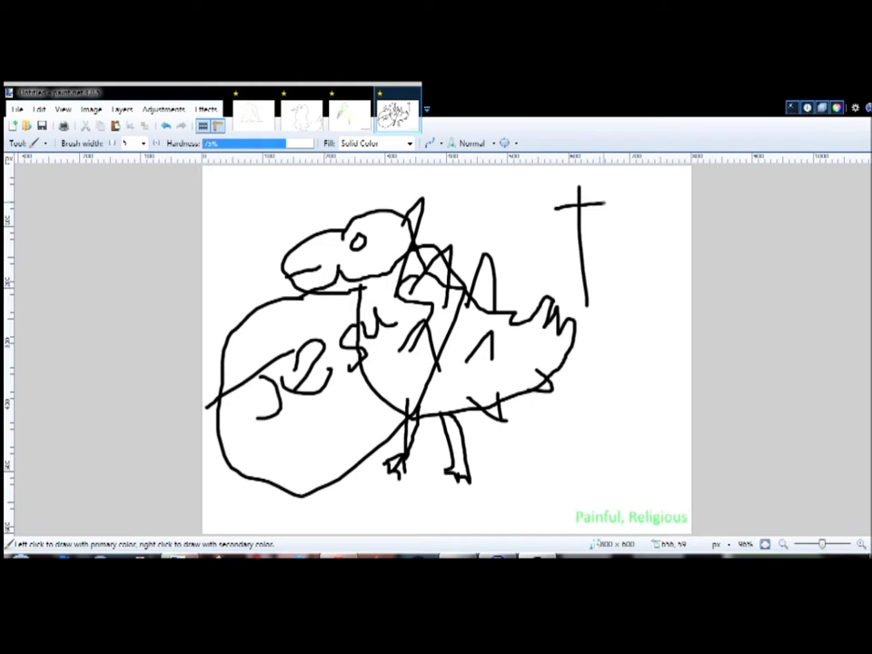
pyautogui.moveTo(640, 371); pyautogui.dragTo(640, 444)
pyautogui.moveTo(631, 401); pyautogui.dragTo(651, 399)
pyautogui.moveTo(623, 296)
pyautogui.mouseDown()
pyautogui.moveTo(638, 221)
pyautogui.moveTo(657, 286)
pyautogui.mouseUp()
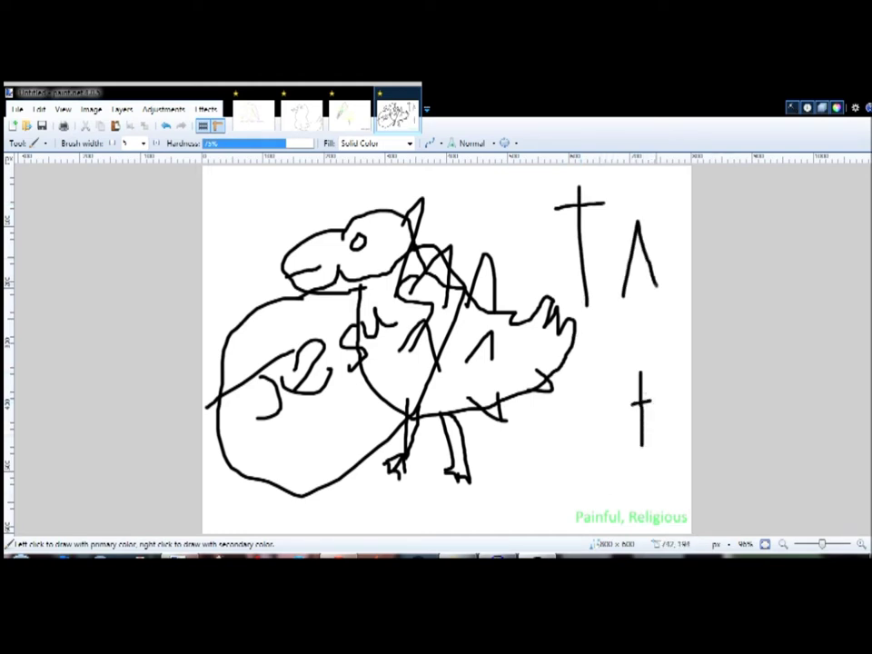
pyautogui.moveTo(620, 240); pyautogui.dragTo(660, 256)
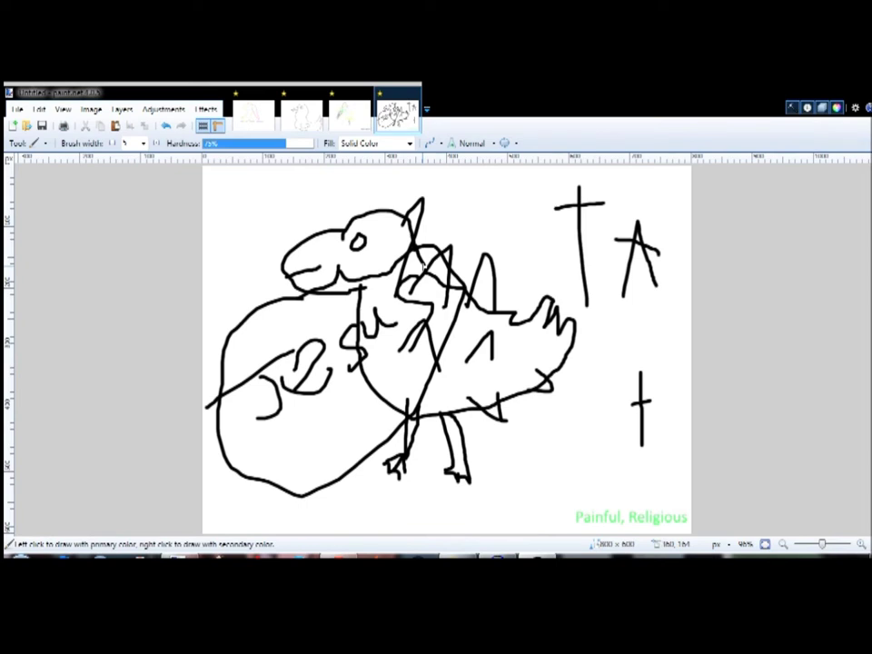
# Switch to the 'Elderly, Wicked' image
pyautogui.click(347, 109)
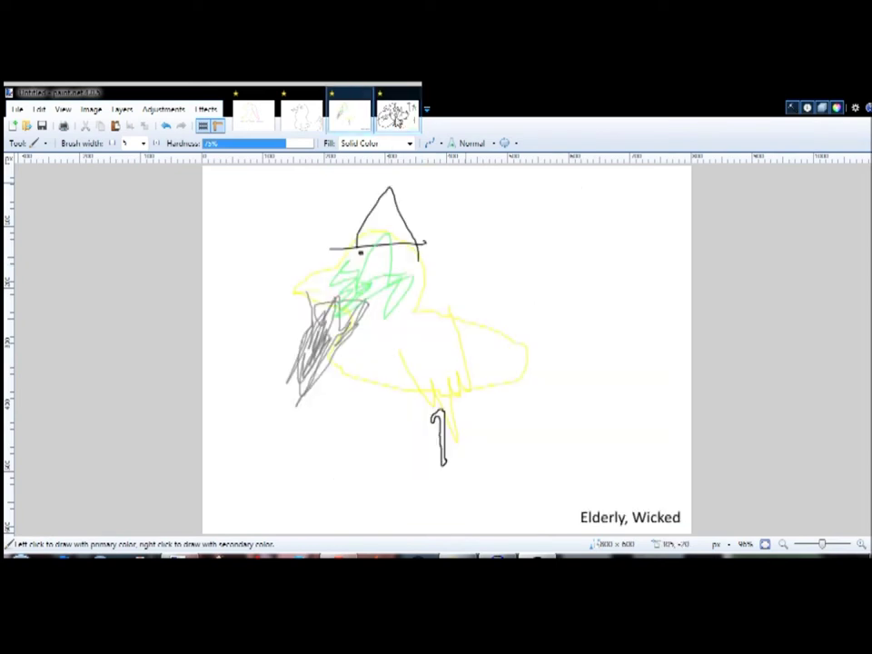
# On the 'Elderly, Wicked' image, draw a big black loop around the whole duck
pyautogui.click(395, 113)
pyautogui.click(363, 118)
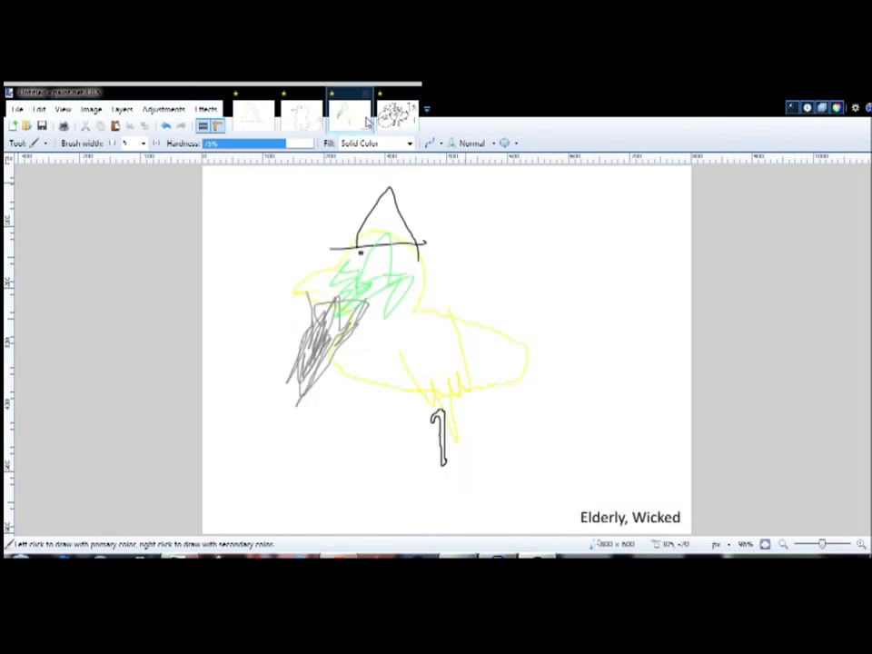
pyautogui.moveTo(340, 183)
pyautogui.mouseDown()
pyautogui.moveTo(432, 513)
pyautogui.moveTo(522, 477)
pyautogui.moveTo(576, 412)
pyautogui.moveTo(564, 273)
pyautogui.moveTo(377, 171)
pyautogui.mouseUp()
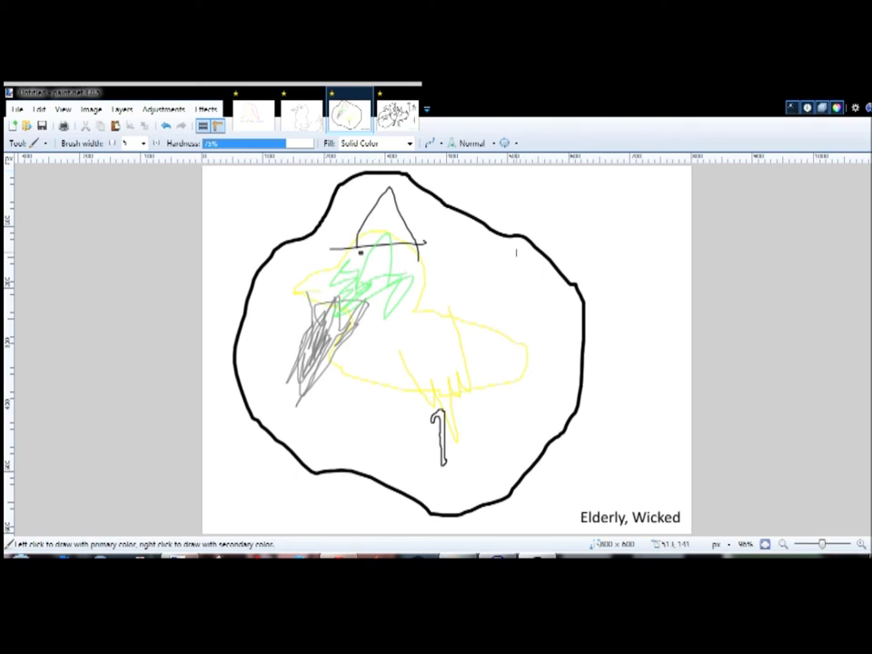
# Switch back to the 'Painful, Religious' image
pyautogui.click(394, 125)
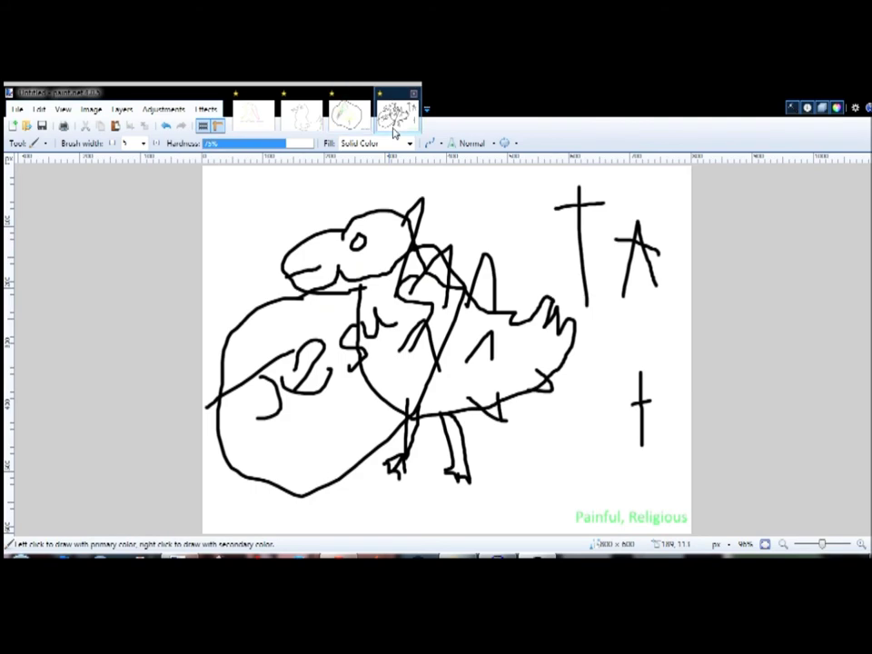